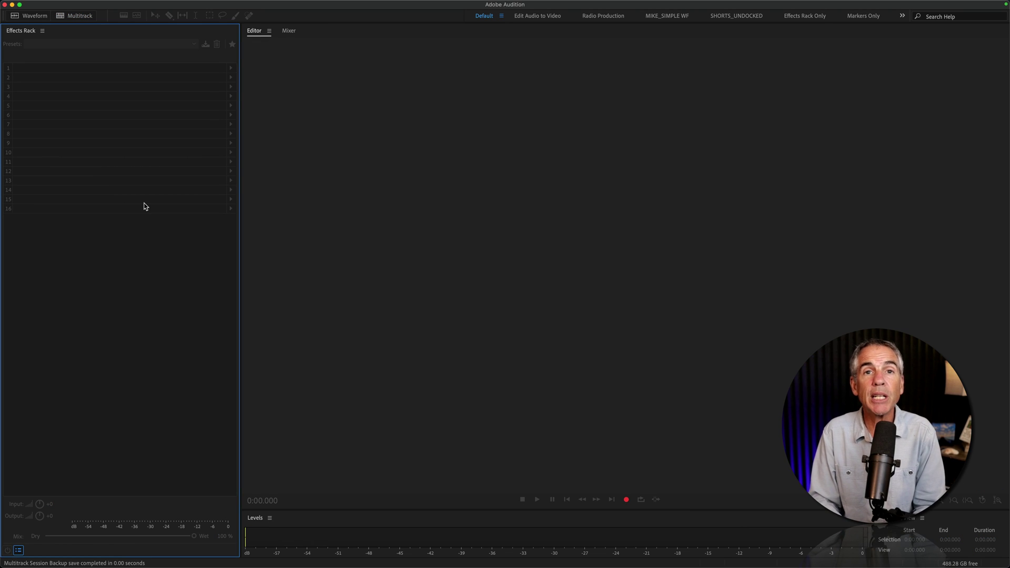
- Create a new multitrack session, keeping the existing podcast template selected
mouse_move(90, 6)
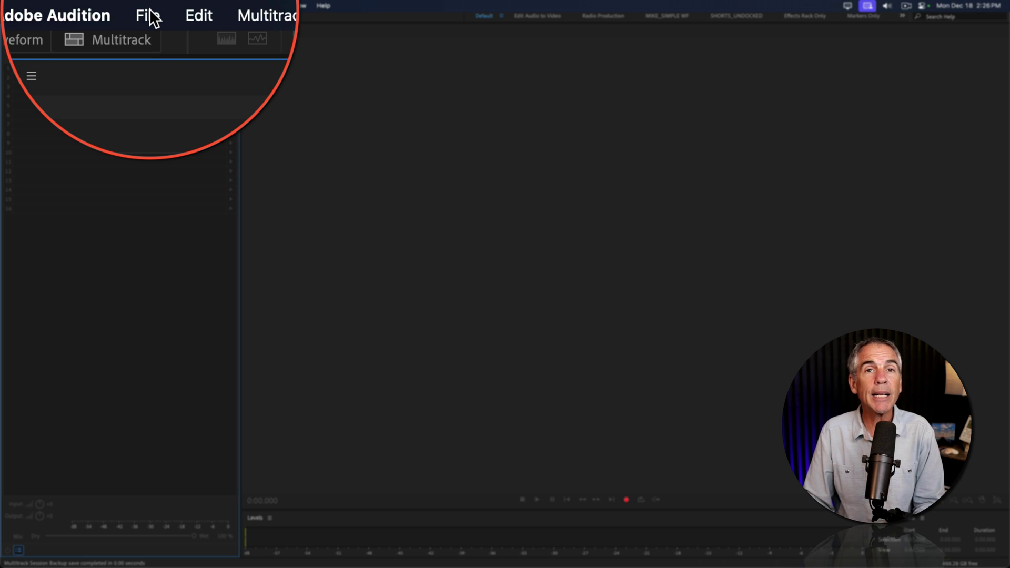
click(91, 7)
mouse_move(142, 20)
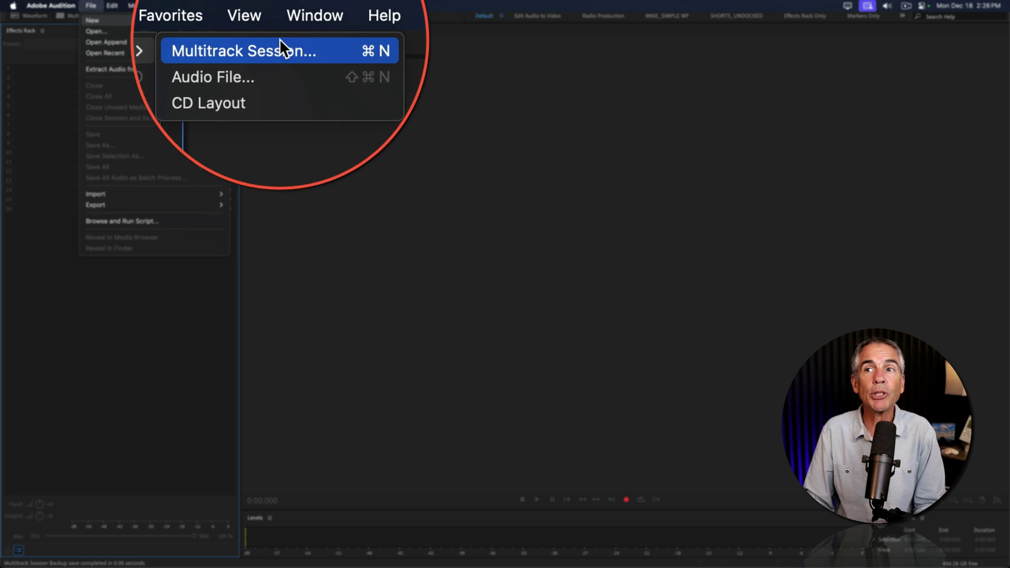
click(288, 55)
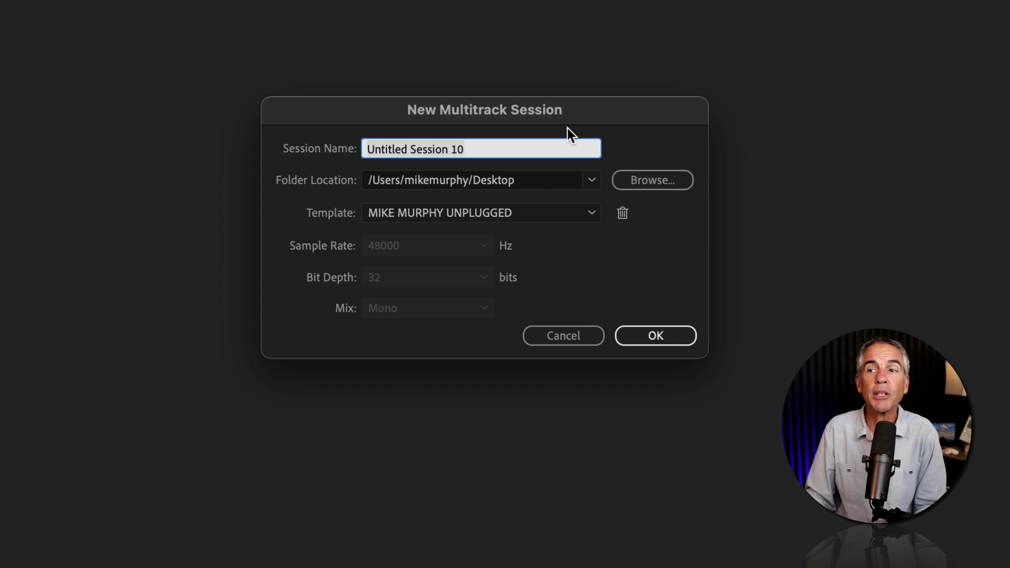
click(549, 218)
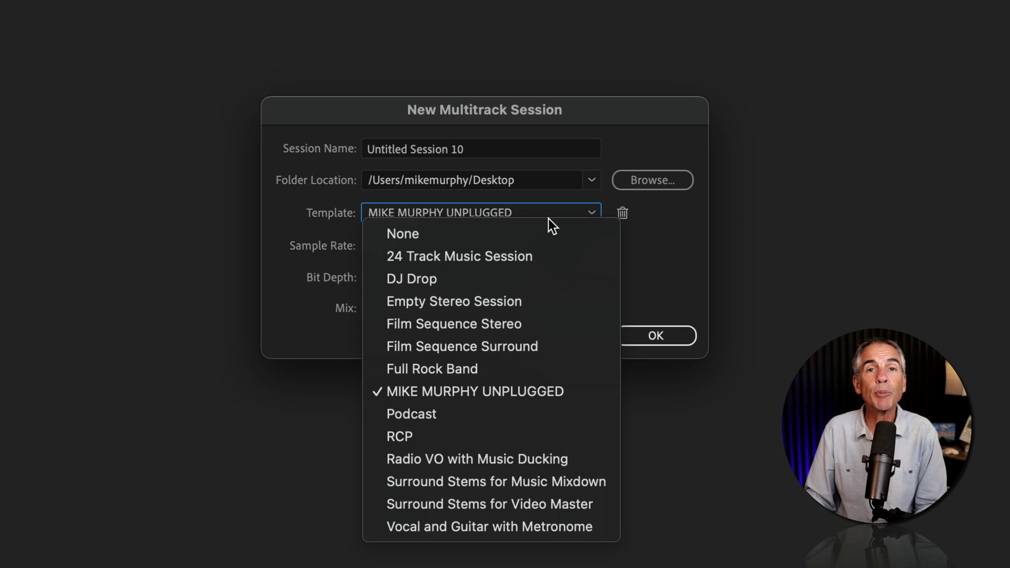
click(541, 390)
click(656, 336)
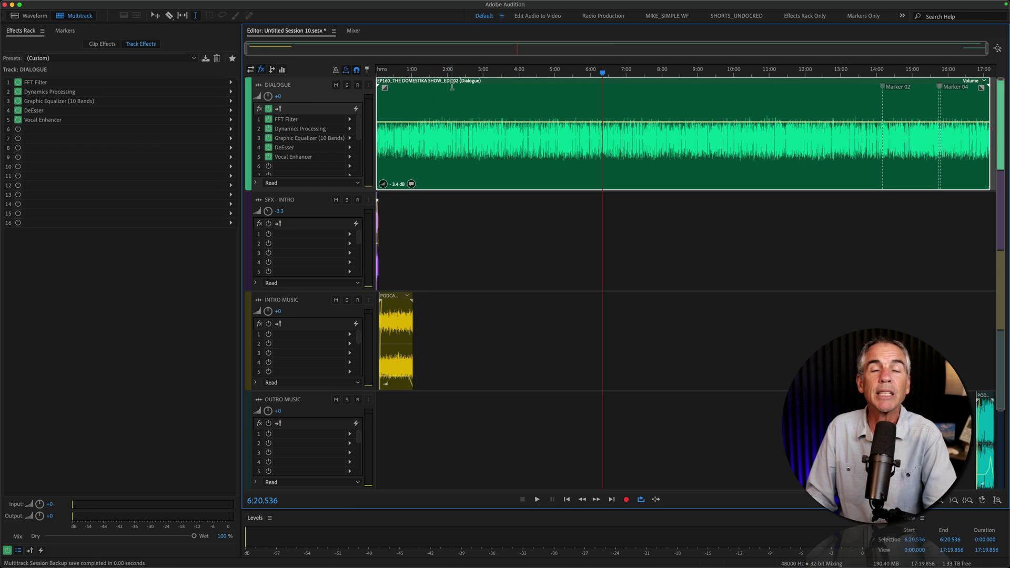
- Select the dialogue clip at 3:32 and delete it
click(503, 84)
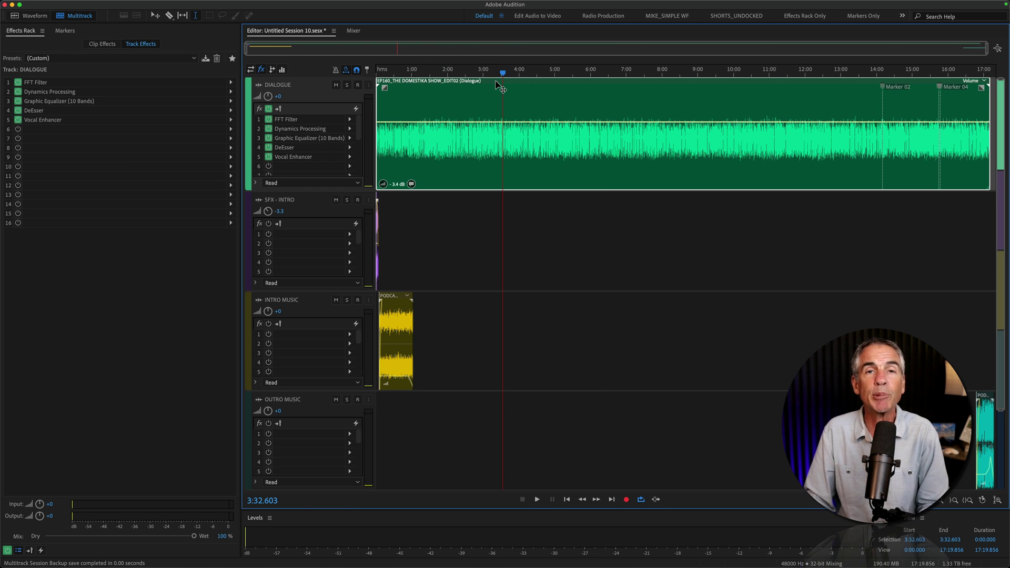
key(Delete)
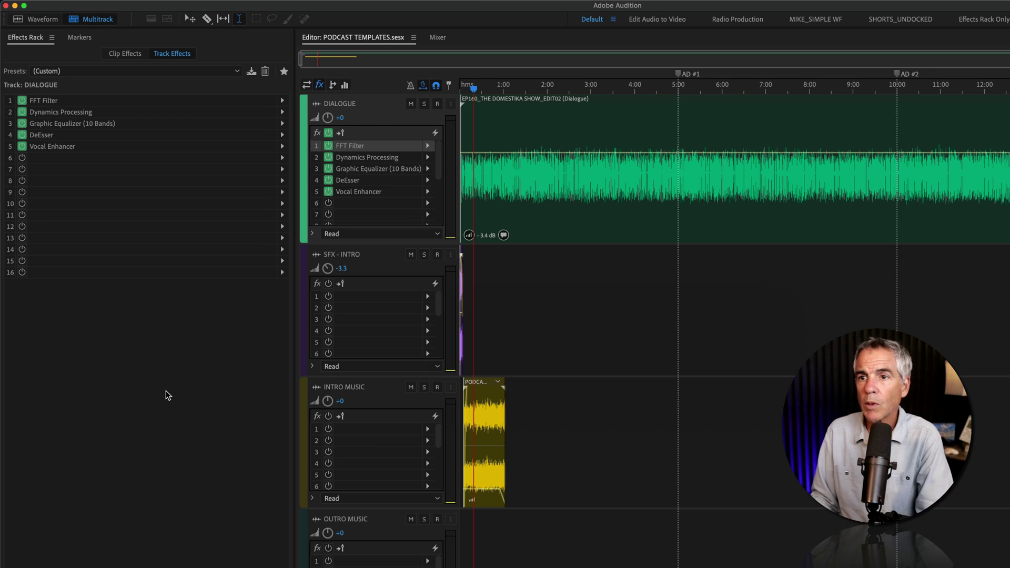
- Export the session as a new 2024-named template, with markers and metadata kept
click(103, 9)
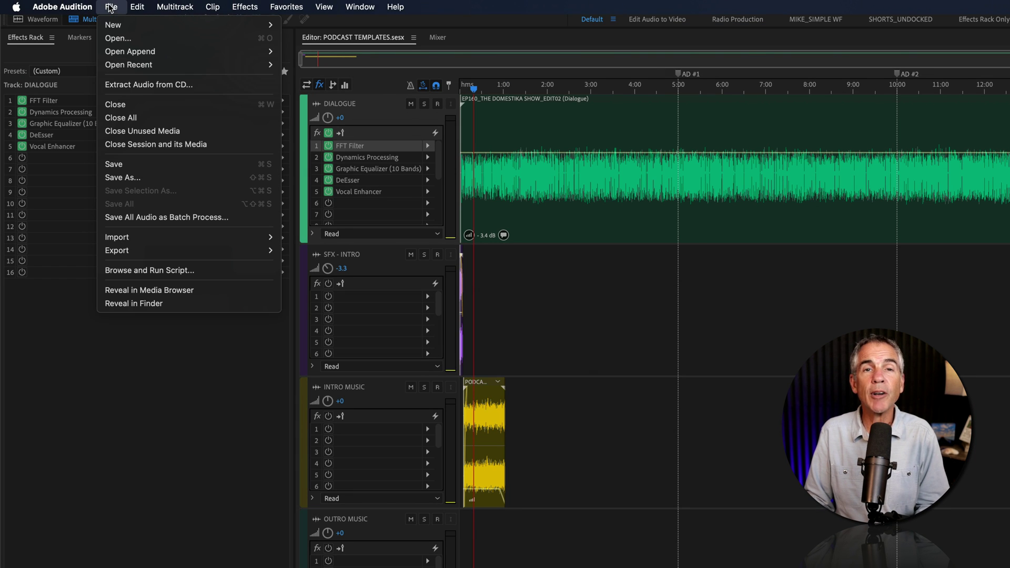
mouse_move(269, 257)
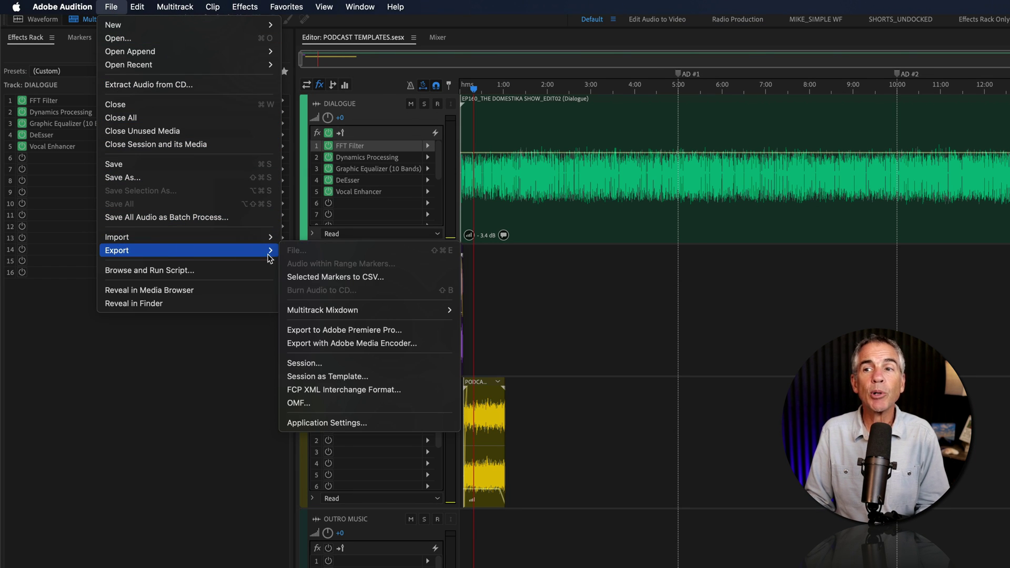
click(397, 377)
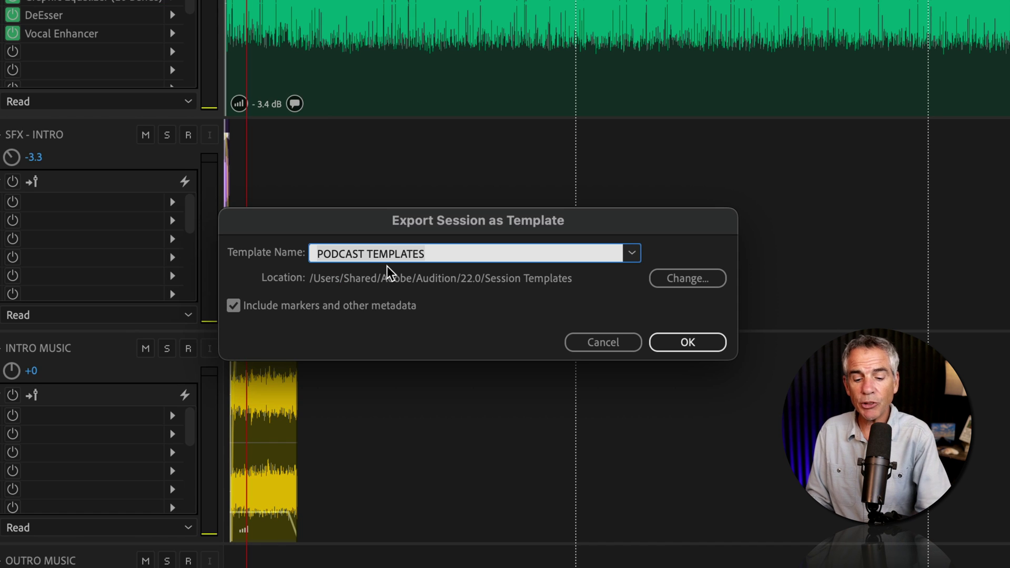
text(Mike Murphy Unplugged 2024)
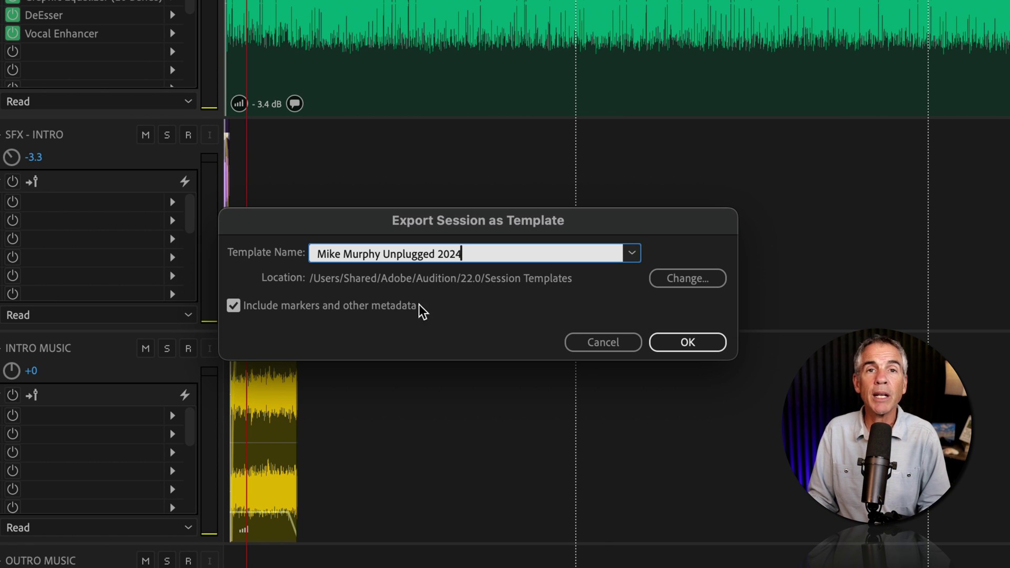
click(686, 342)
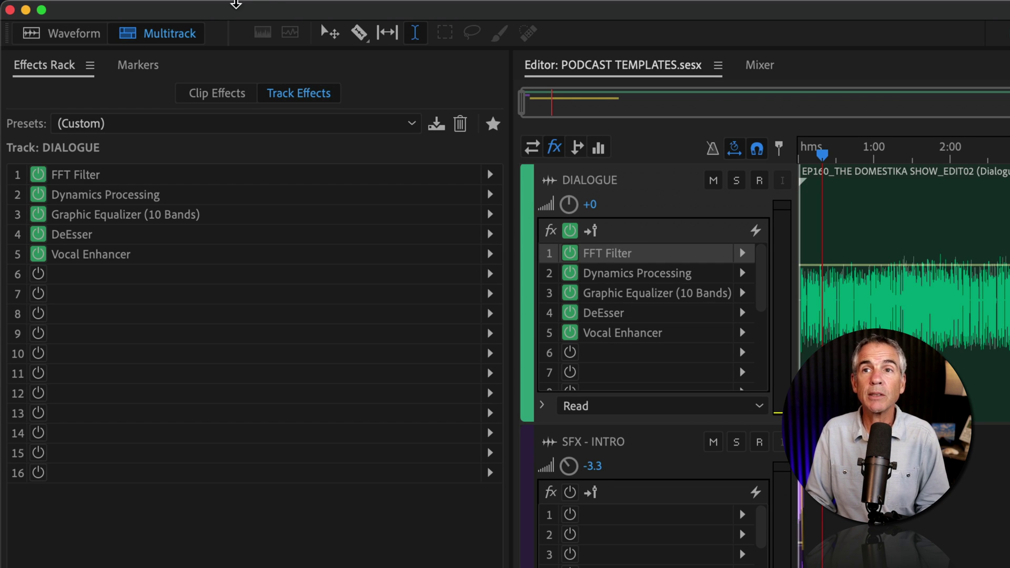
- Close every open session with File > Close All
click(193, 12)
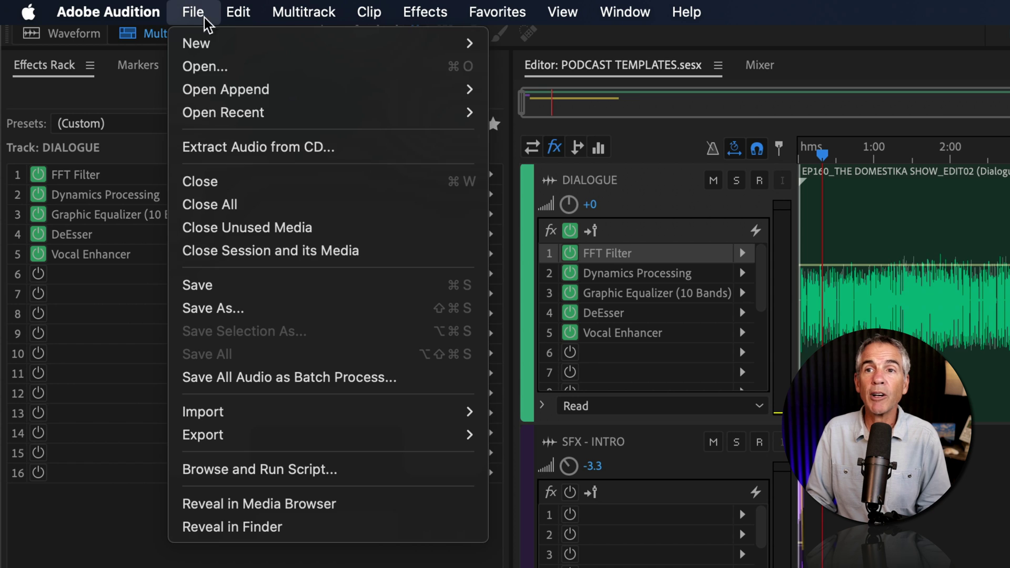
click(232, 204)
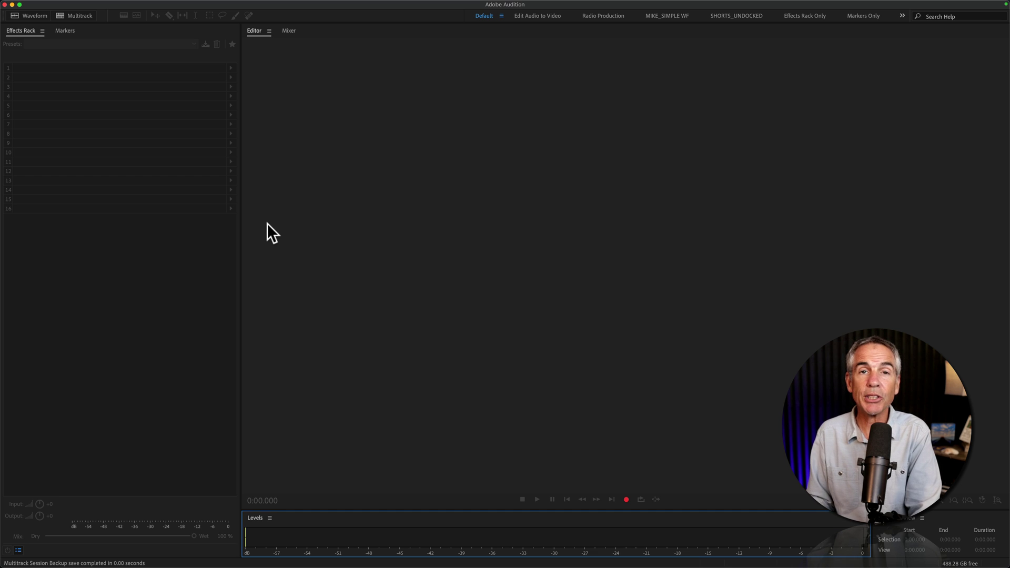
- Open the New Multitrack Session dialog with Cmd+N
mouse_move(90, 7)
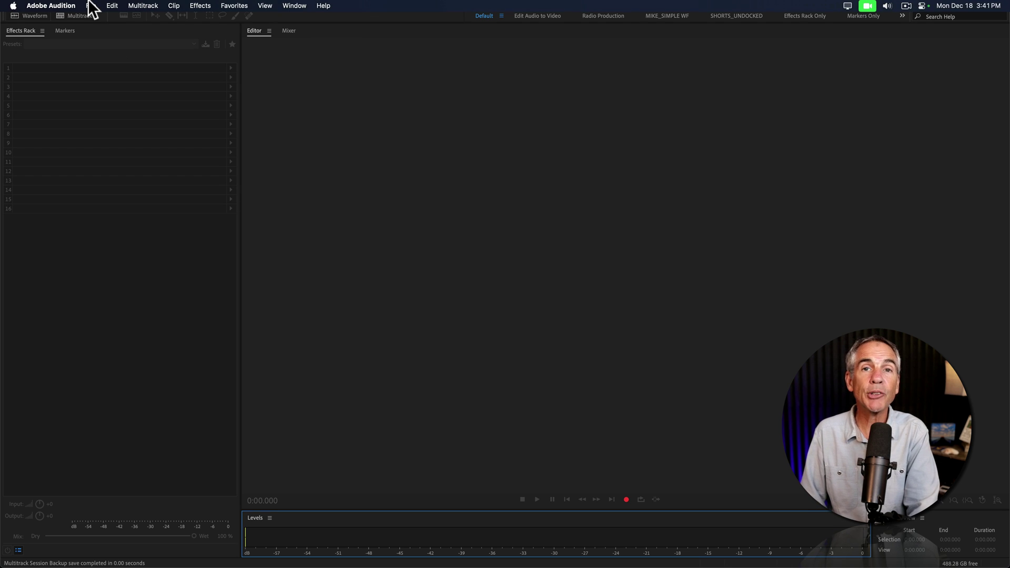
click(150, 15)
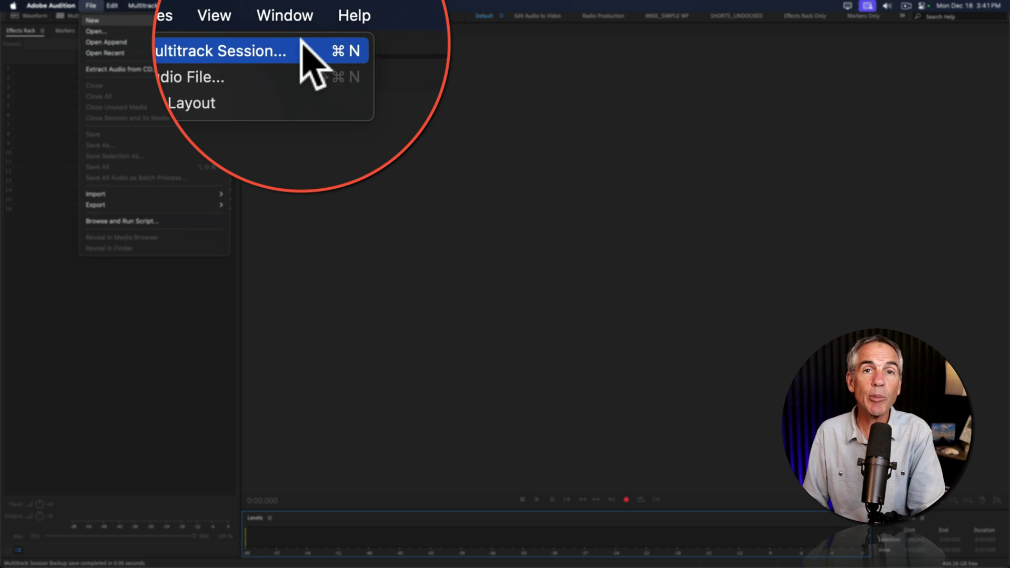
key(super+n)
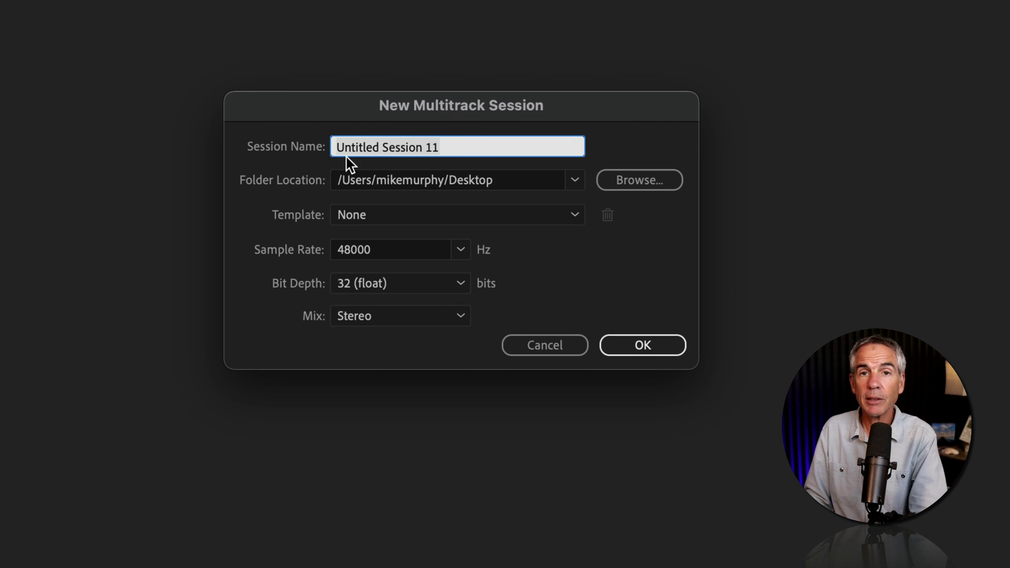
- Create the session 'Happy Holidays To All' from the newly saved 2024 template
text(Happy Holidays To All!)
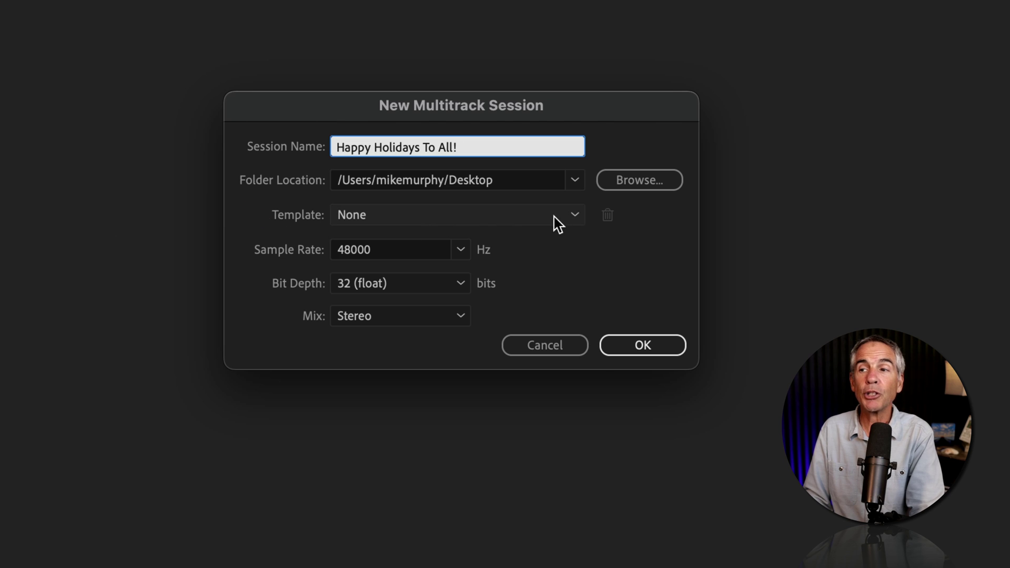
click(573, 220)
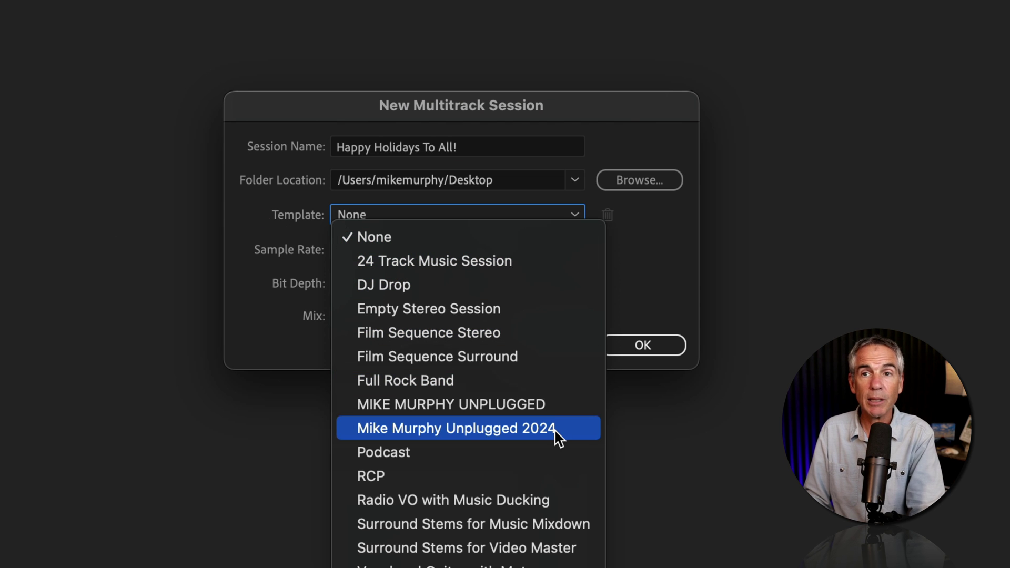
click(247, 284)
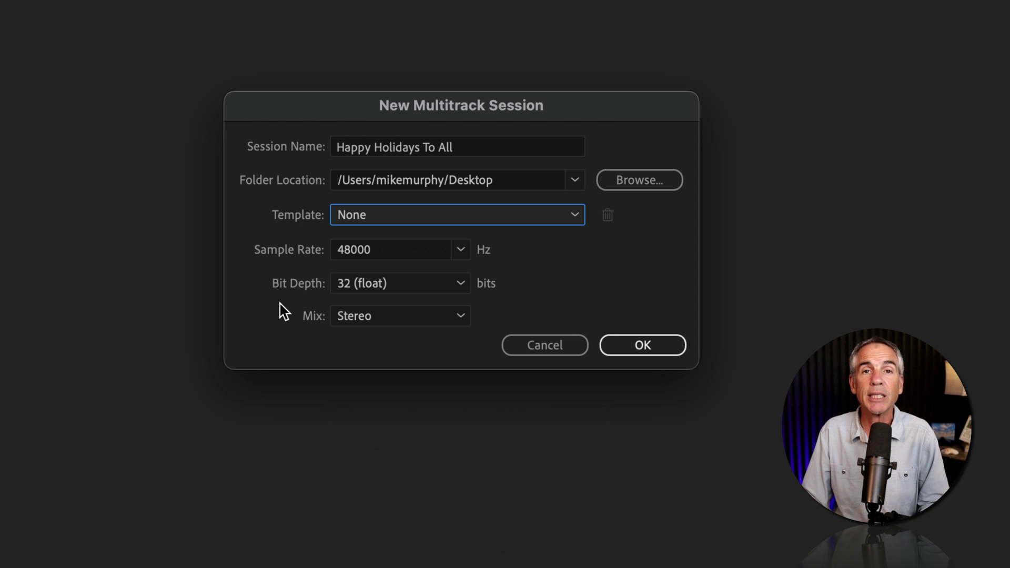
click(572, 218)
click(573, 426)
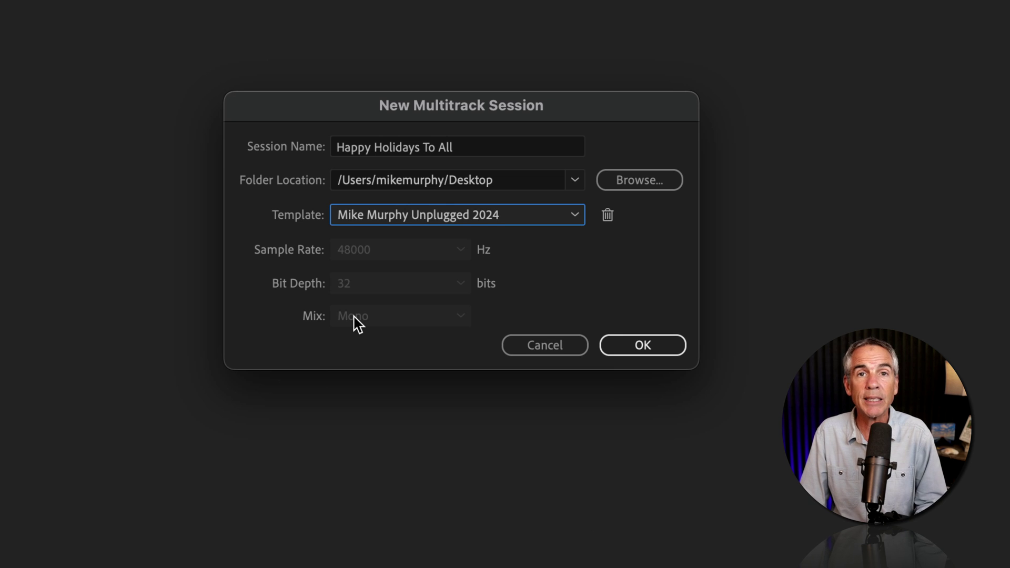
key(shift+Tab)
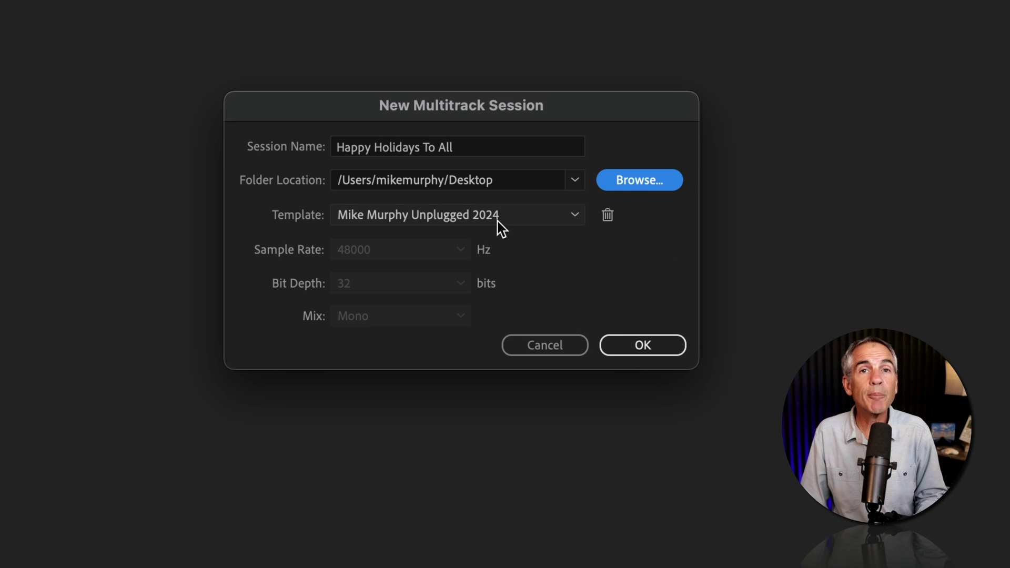
click(647, 345)
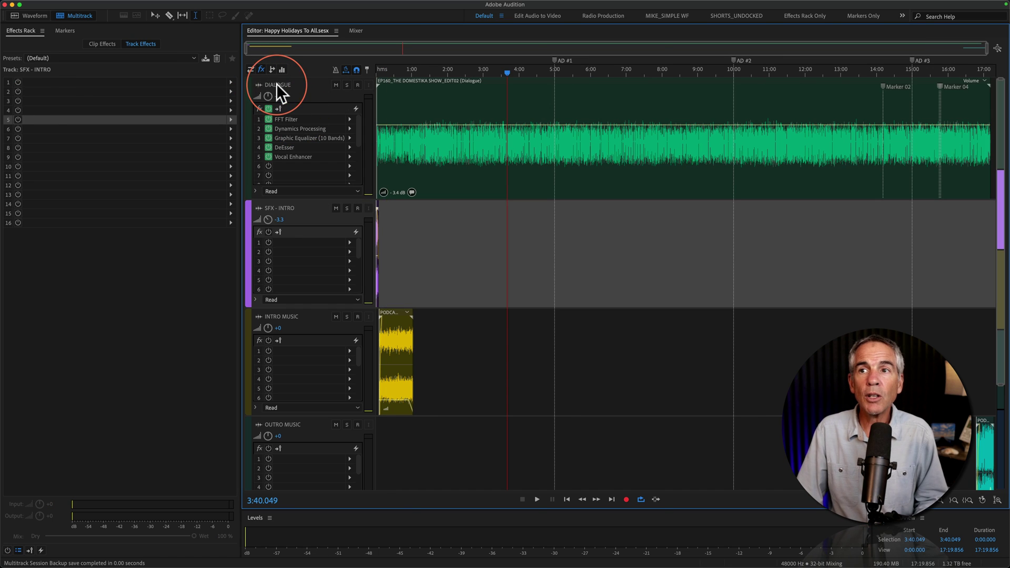
double_click(278, 84)
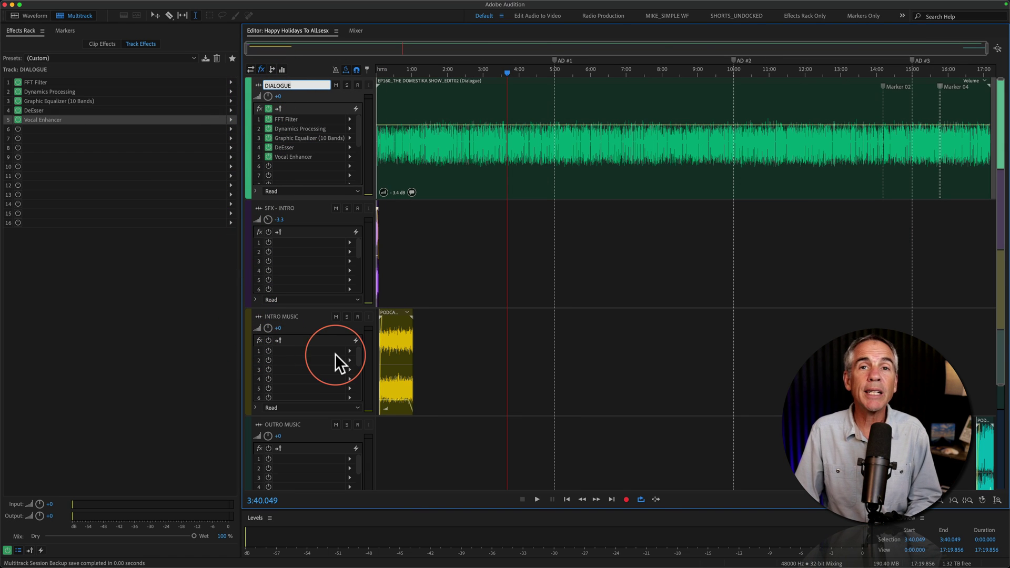
click(285, 150)
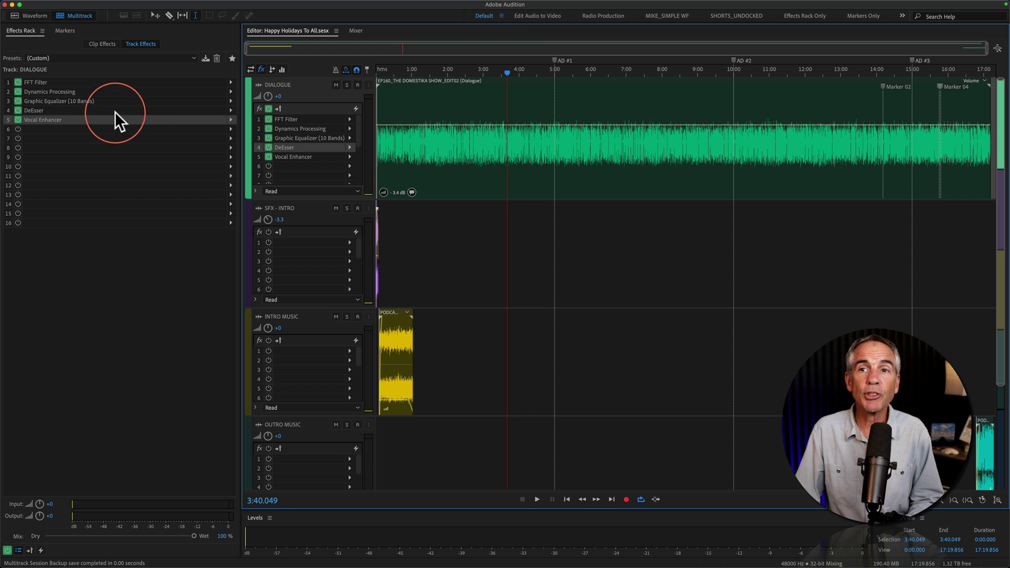
click(73, 109)
click(61, 30)
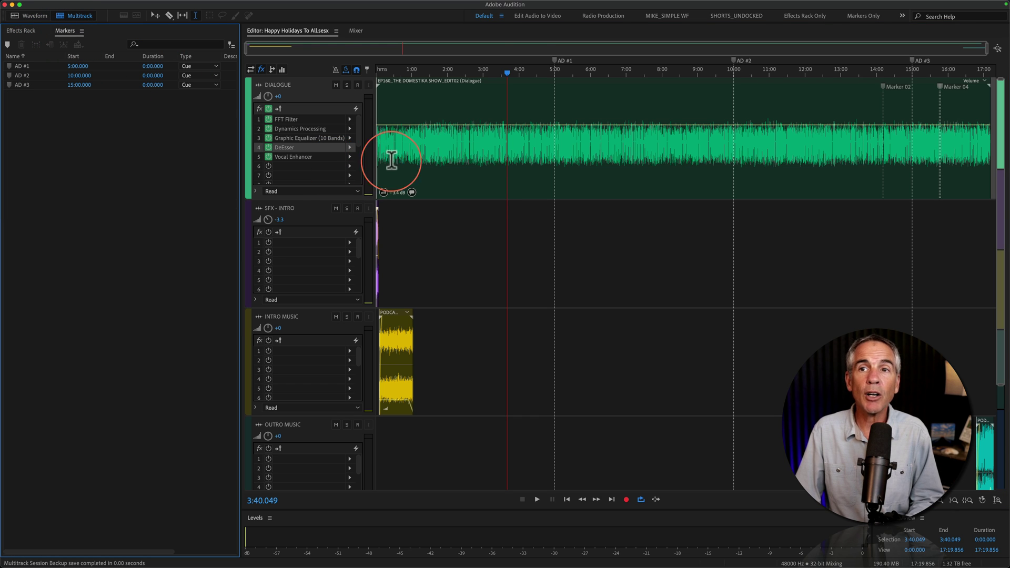
click(34, 29)
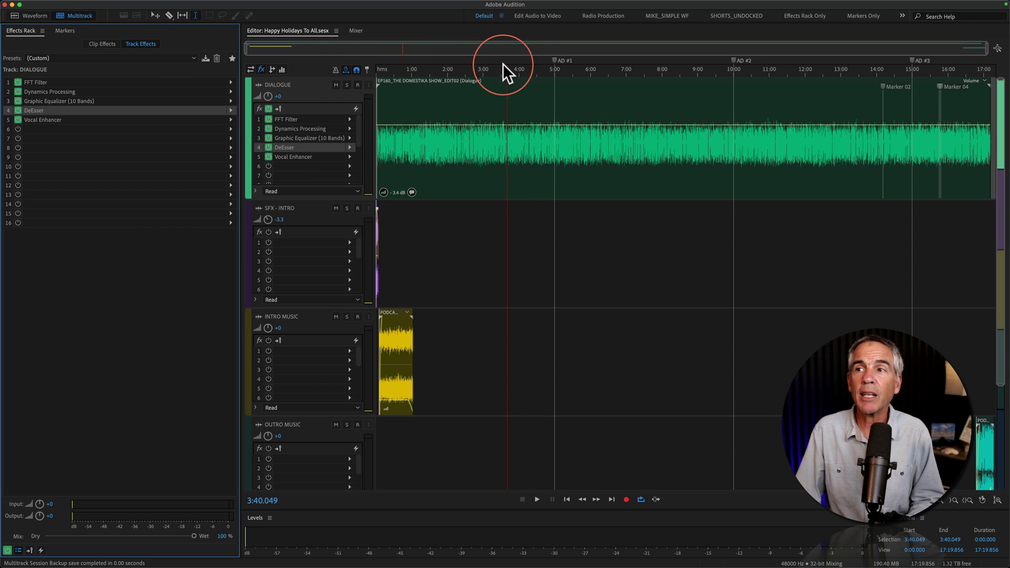
click(489, 101)
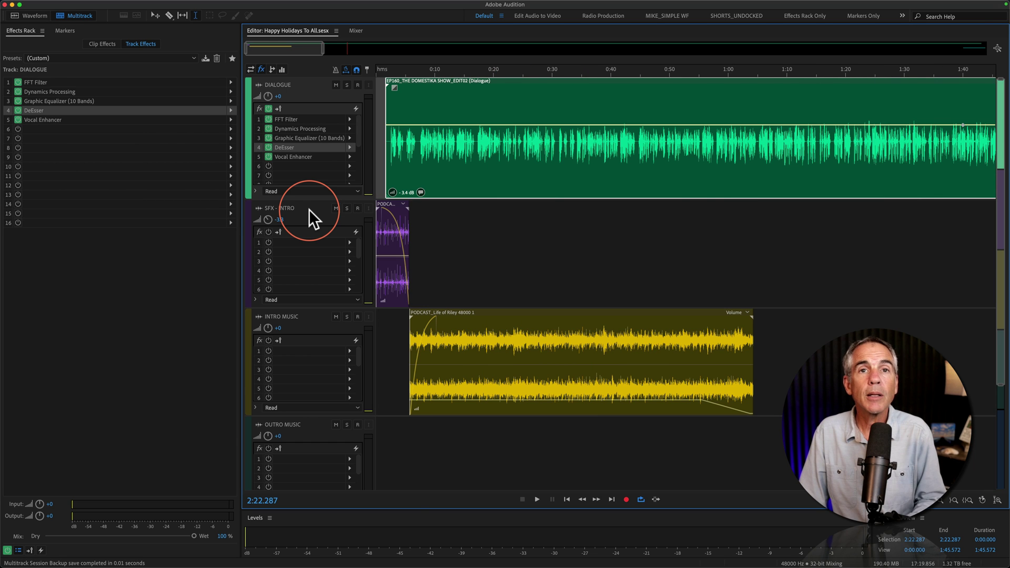
- Inspect the effects racks of the SFX - INTRO, INTRO MUSIC and OUTRO MUSIC tracks
click(308, 210)
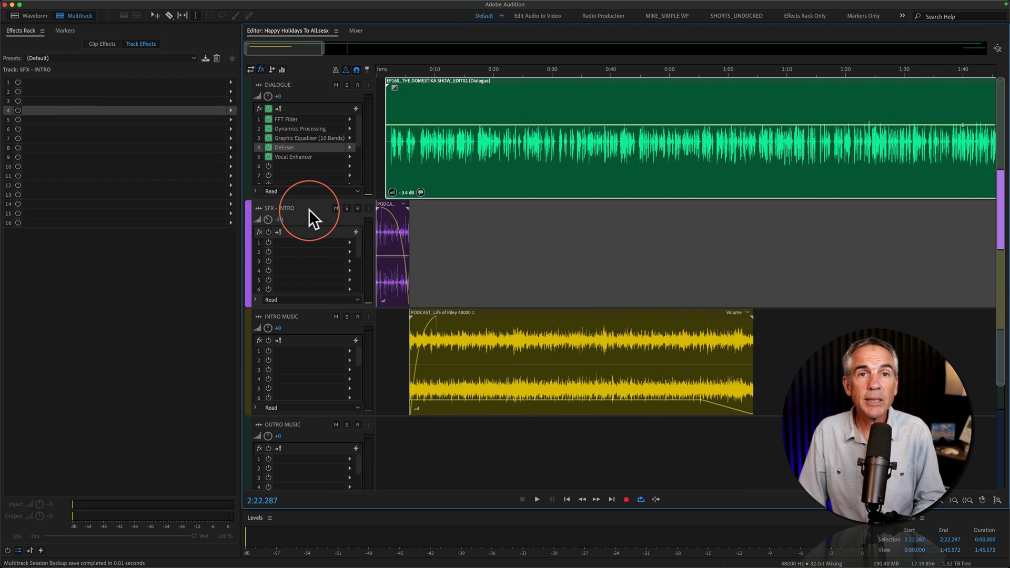
click(305, 320)
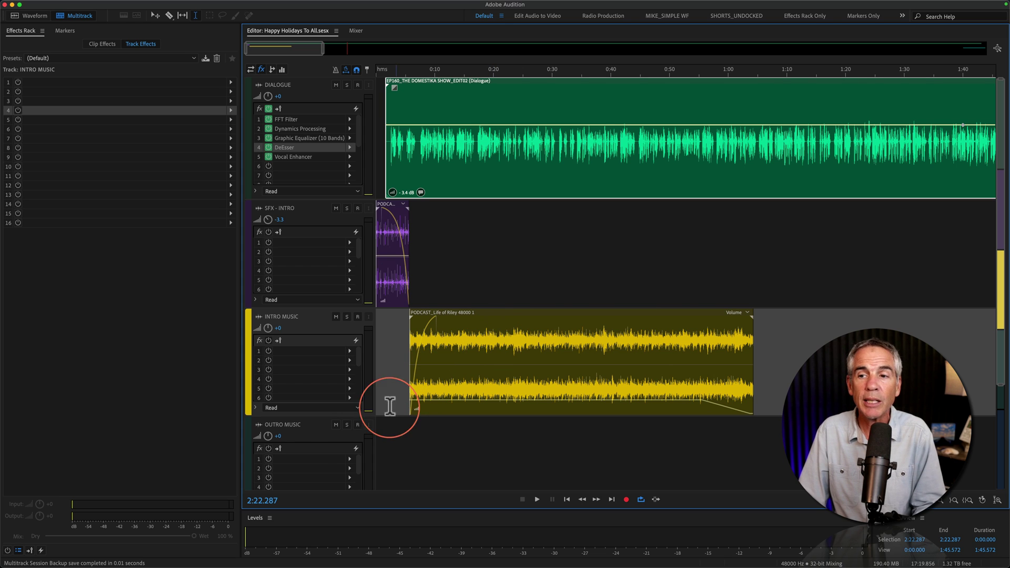
click(312, 436)
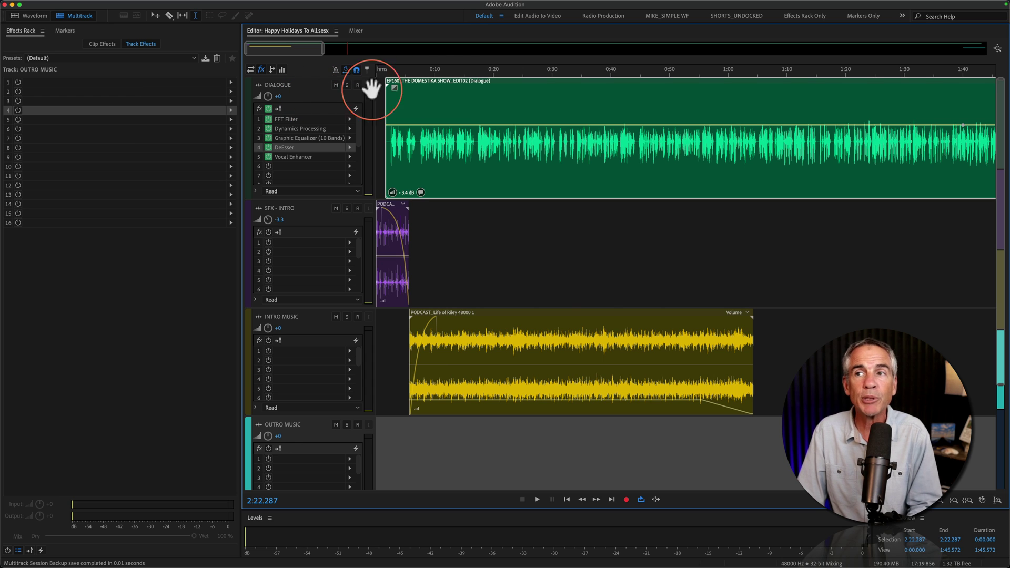
- Delete the DIALOGUE clip, then close the session with Cmd+W
click(460, 81)
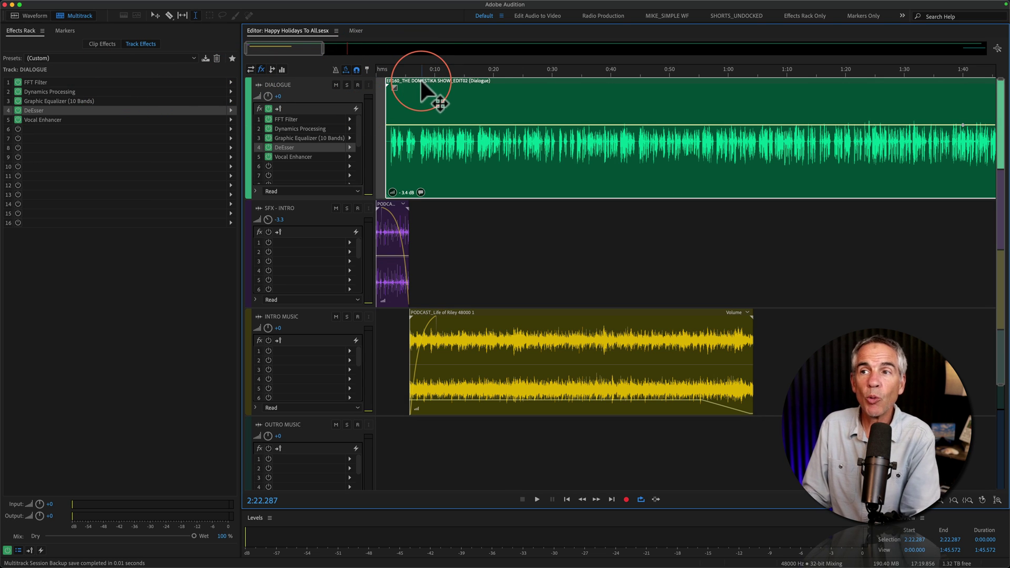
key(Delete)
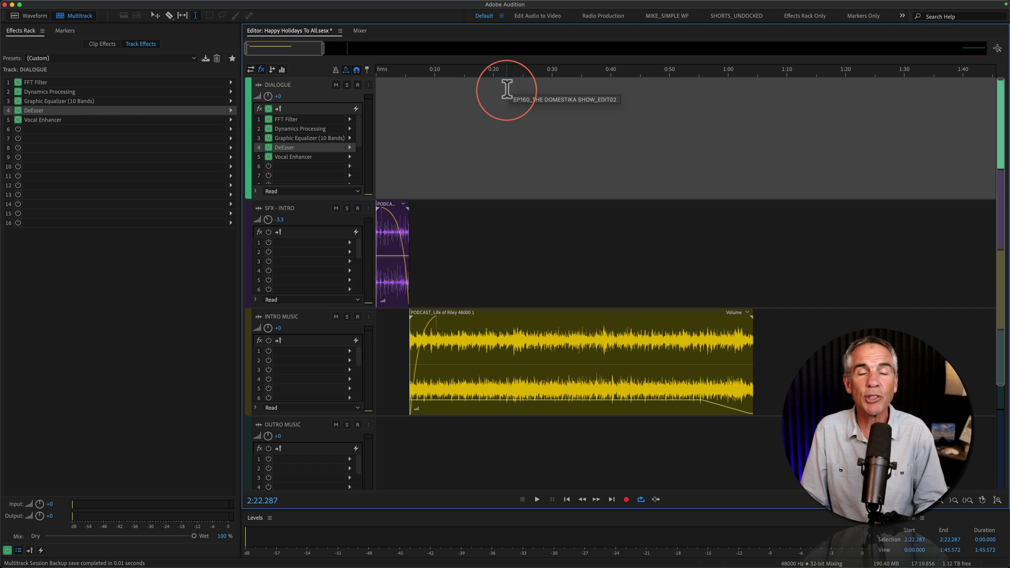
key(super+w)
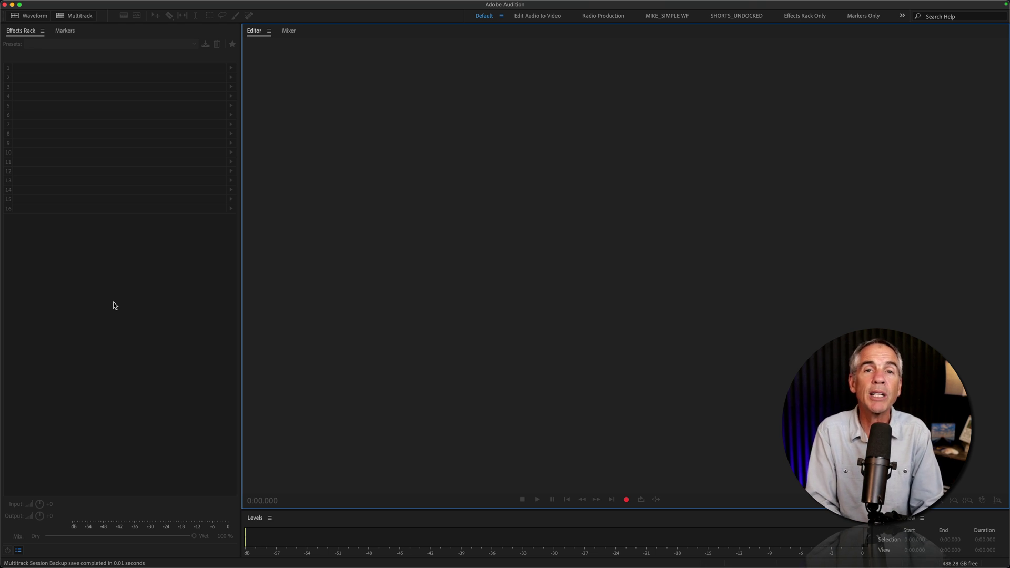
- Delete the older Unplugged session template without a year from the template list
mouse_move(75, 2)
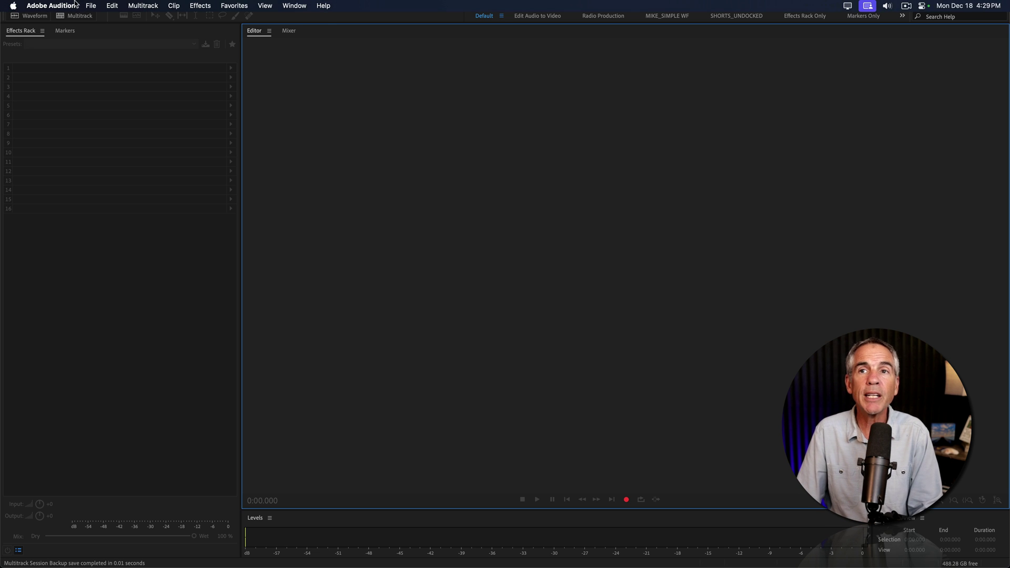
click(88, 6)
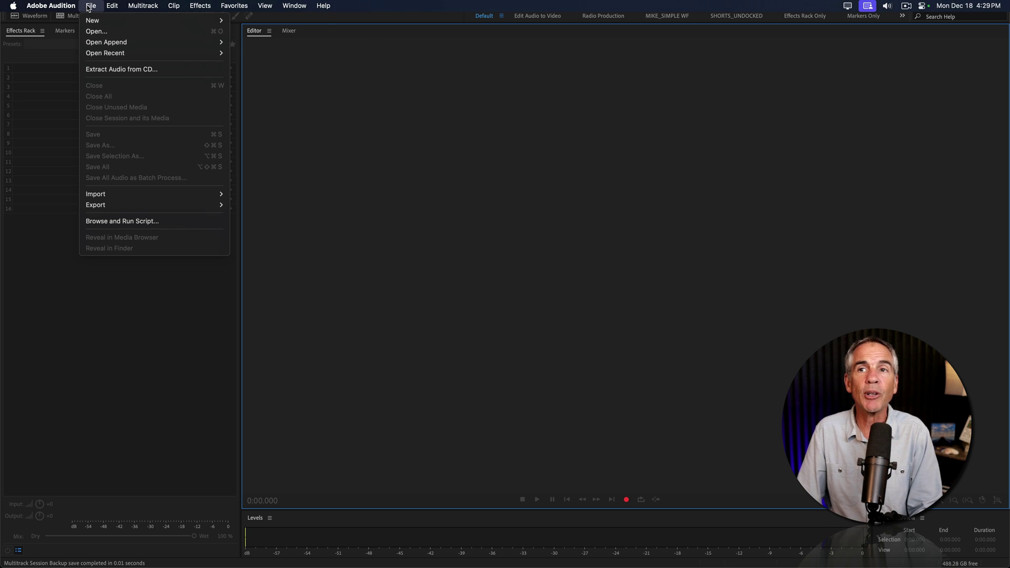
mouse_move(94, 20)
click(278, 23)
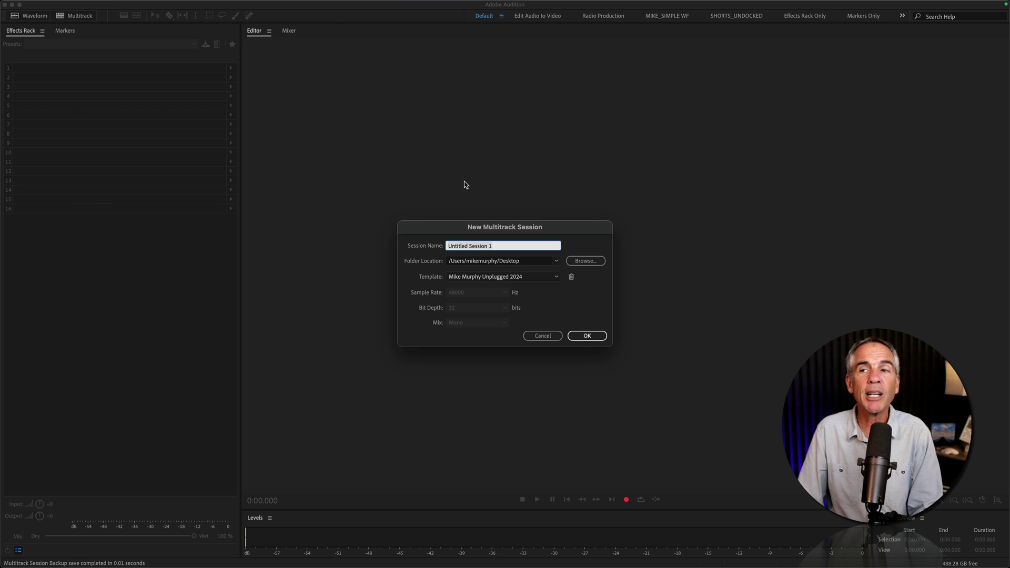
click(534, 271)
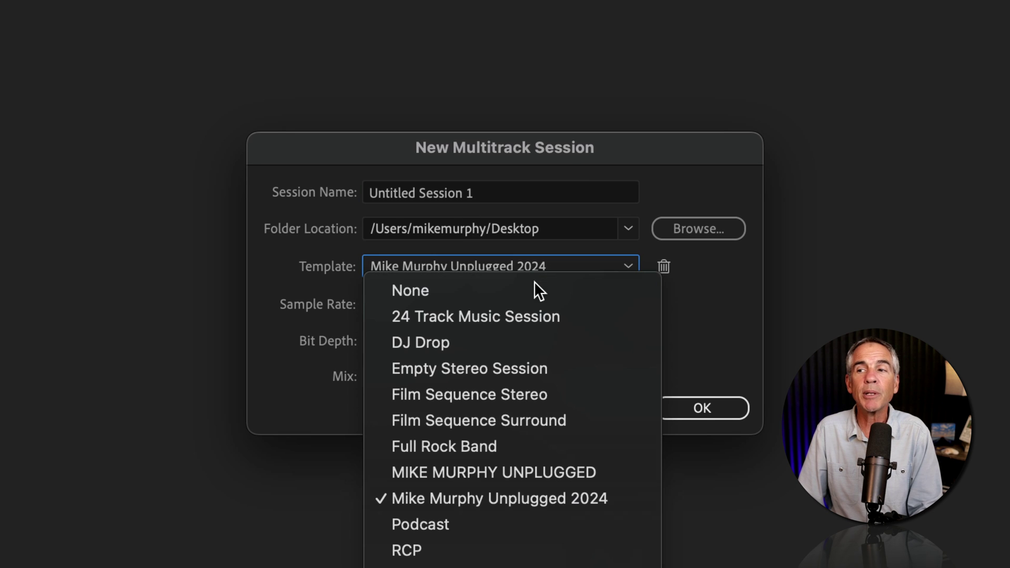
click(545, 472)
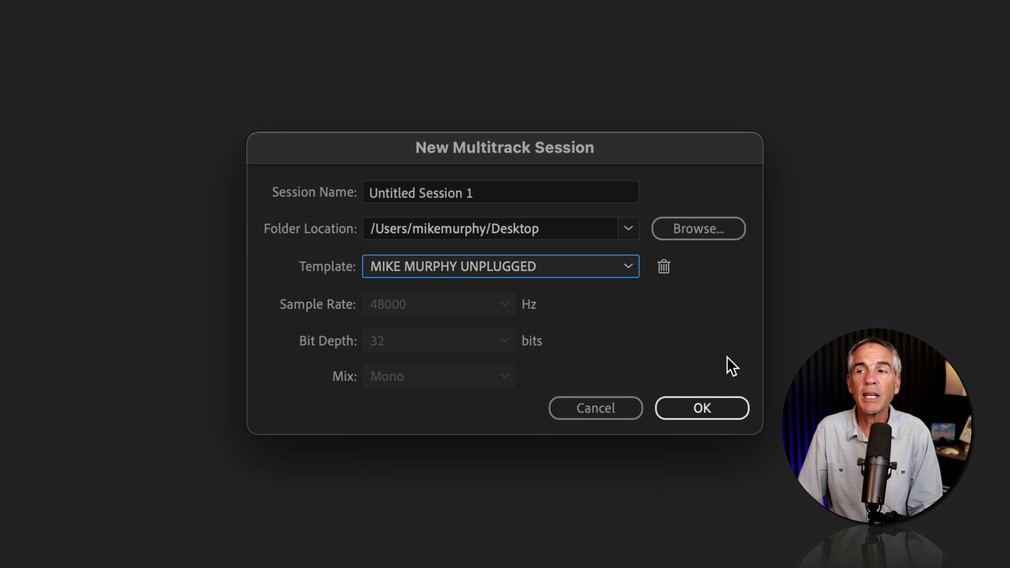
click(666, 267)
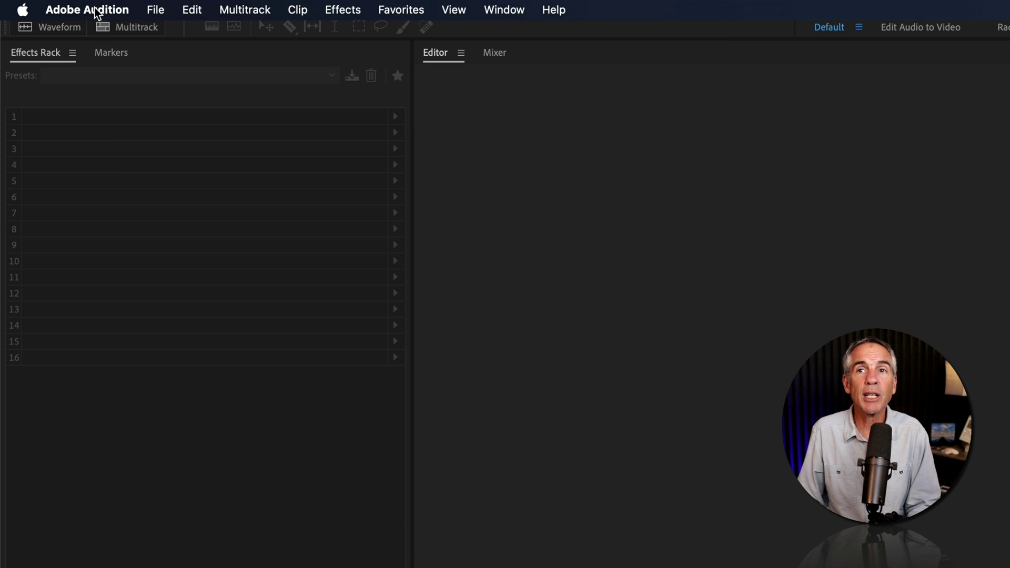
- Open Settings > Media & Disk Cache to view the Session Templates folder location
click(96, 10)
mouse_move(97, 63)
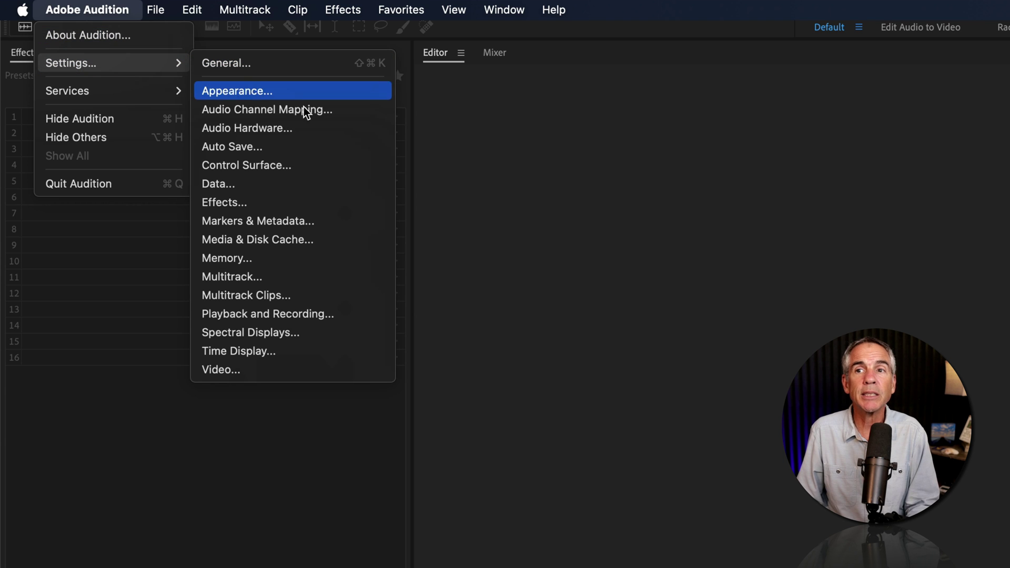
click(352, 243)
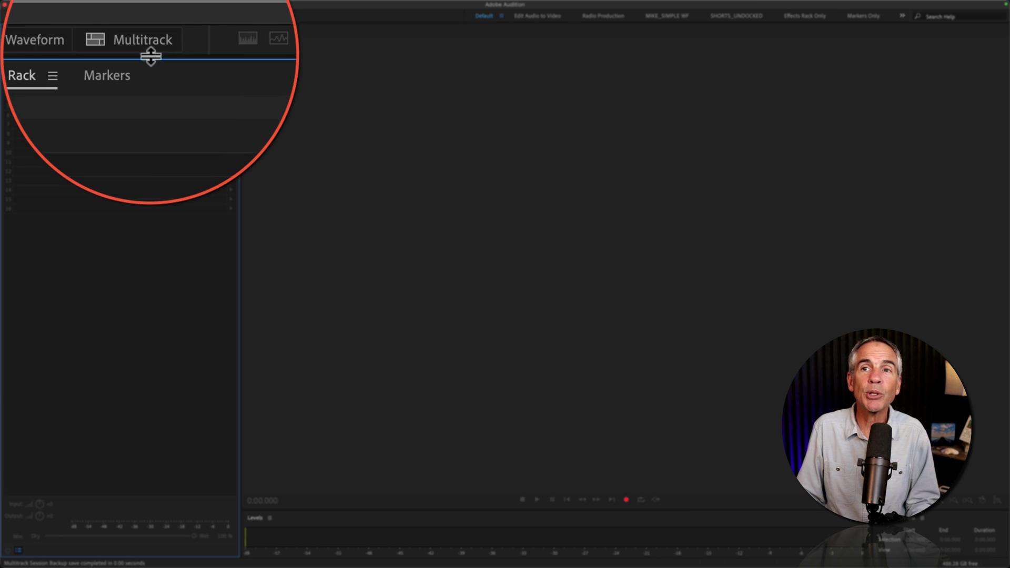
- Create Untitled Session 2 using the Unplugged 2024 template
click(80, 16)
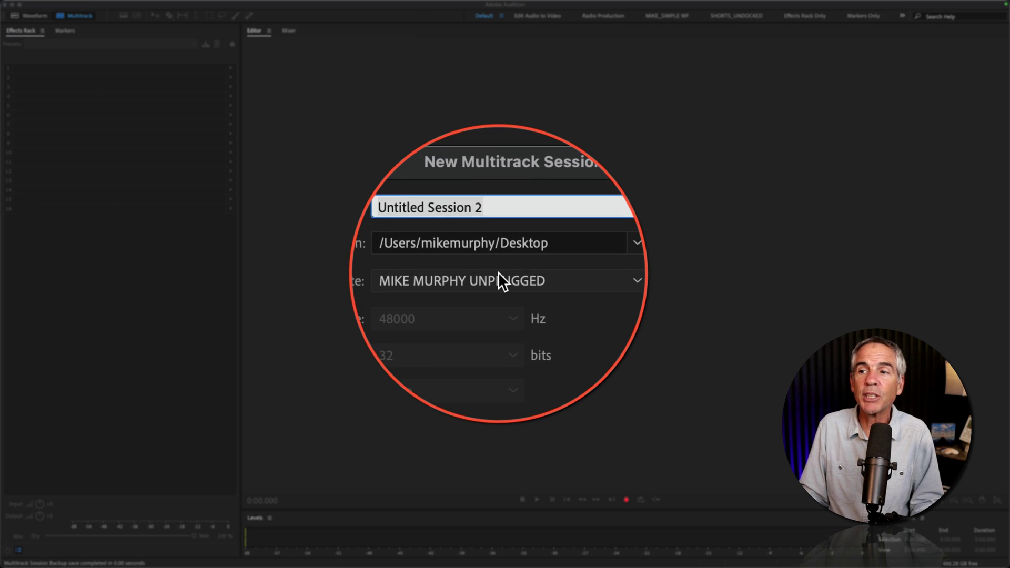
click(498, 273)
click(545, 366)
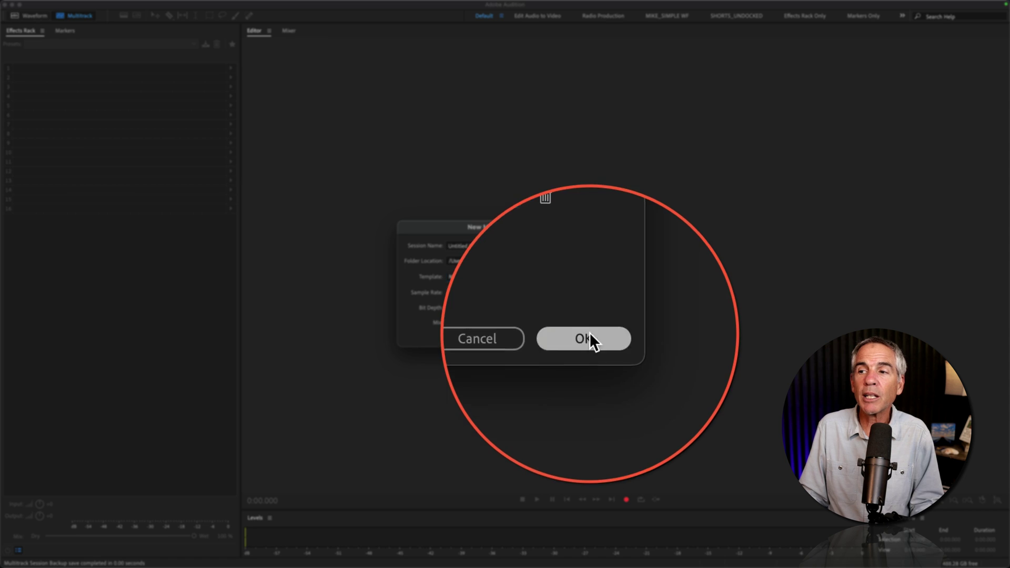
click(589, 336)
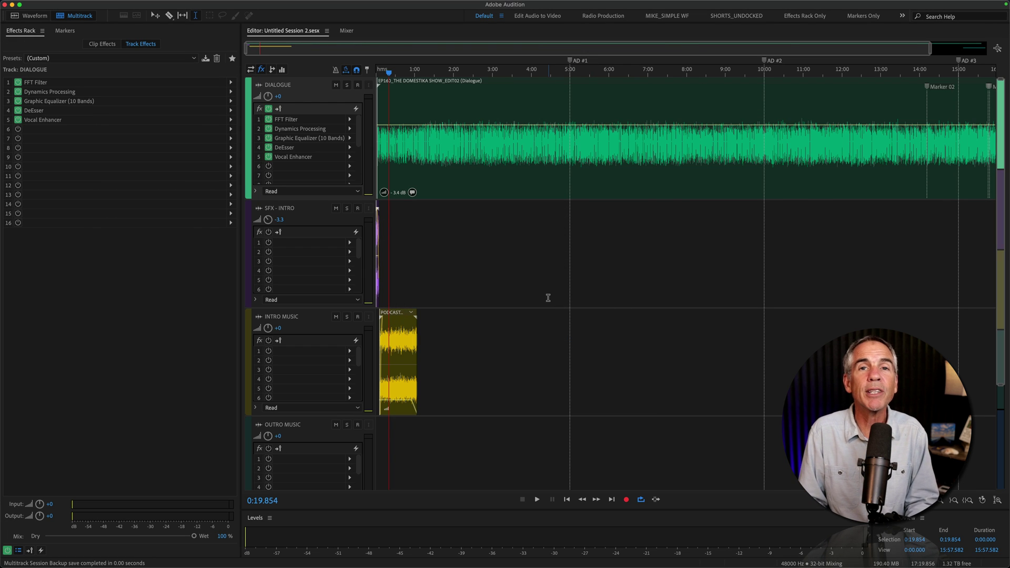